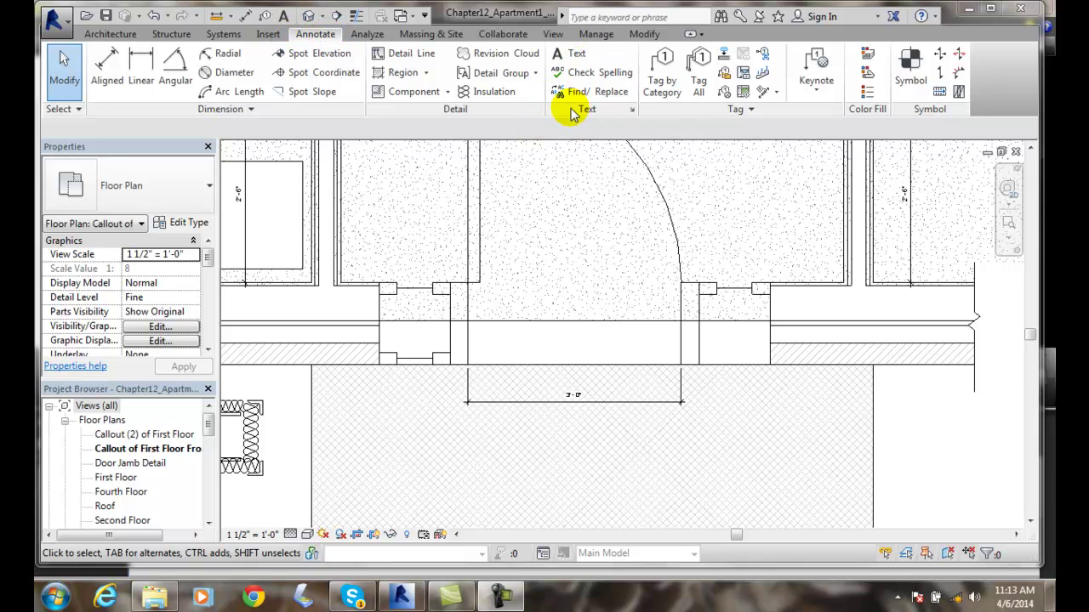
Step: Start a text note, compare the leader options, and settle on Two Segments with left-aligned text
click(577, 55)
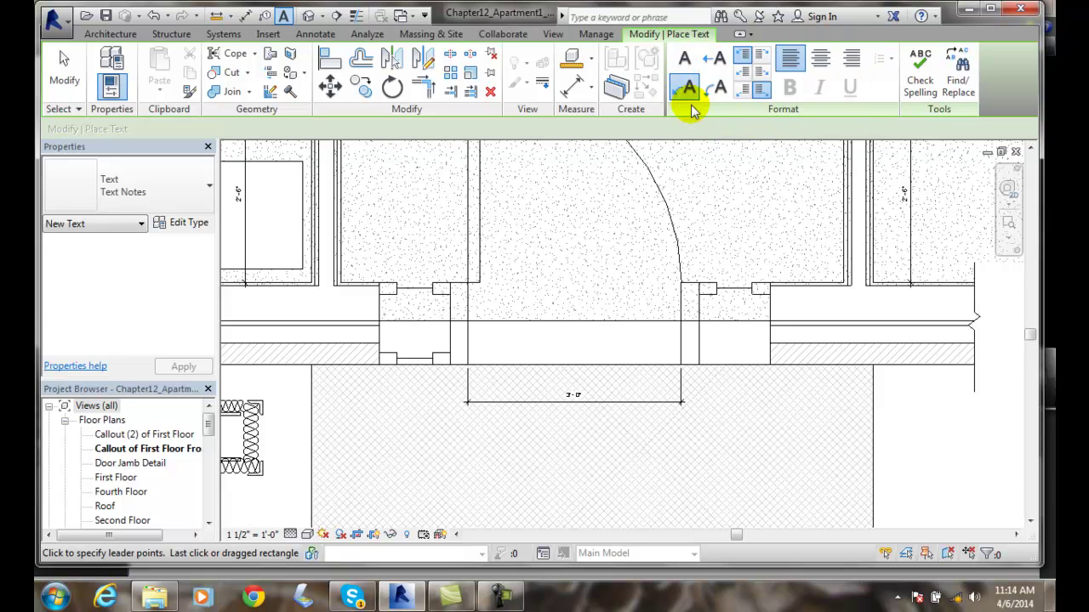
click(687, 61)
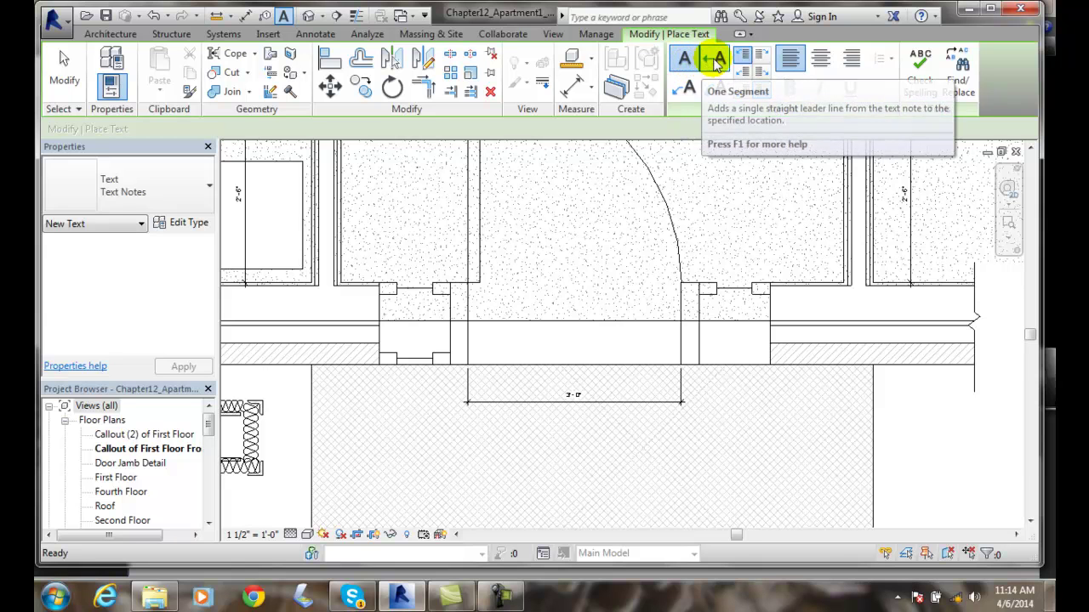
click(718, 61)
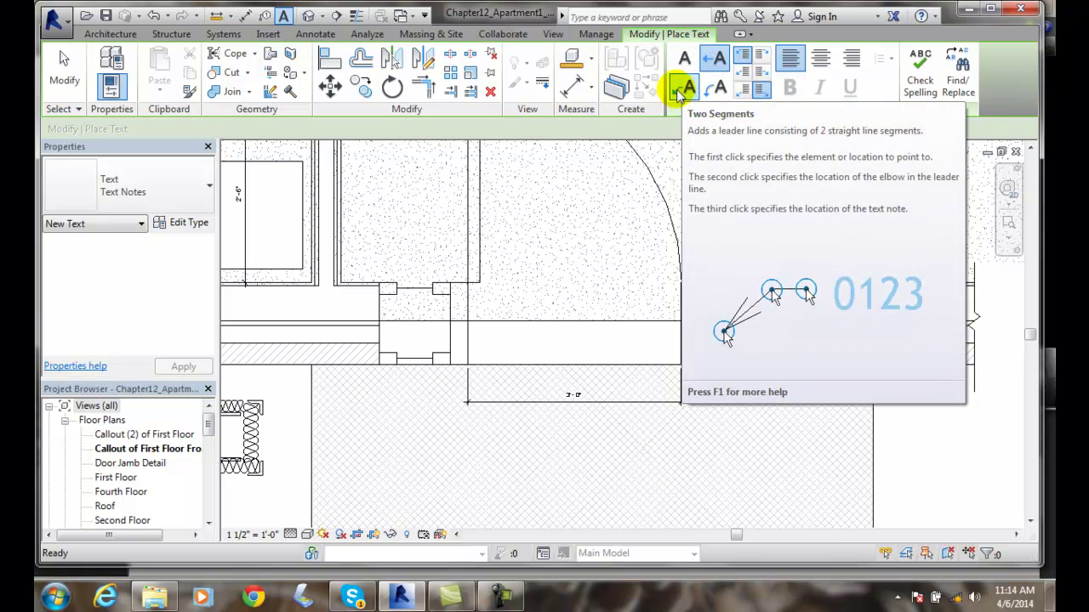
click(685, 90)
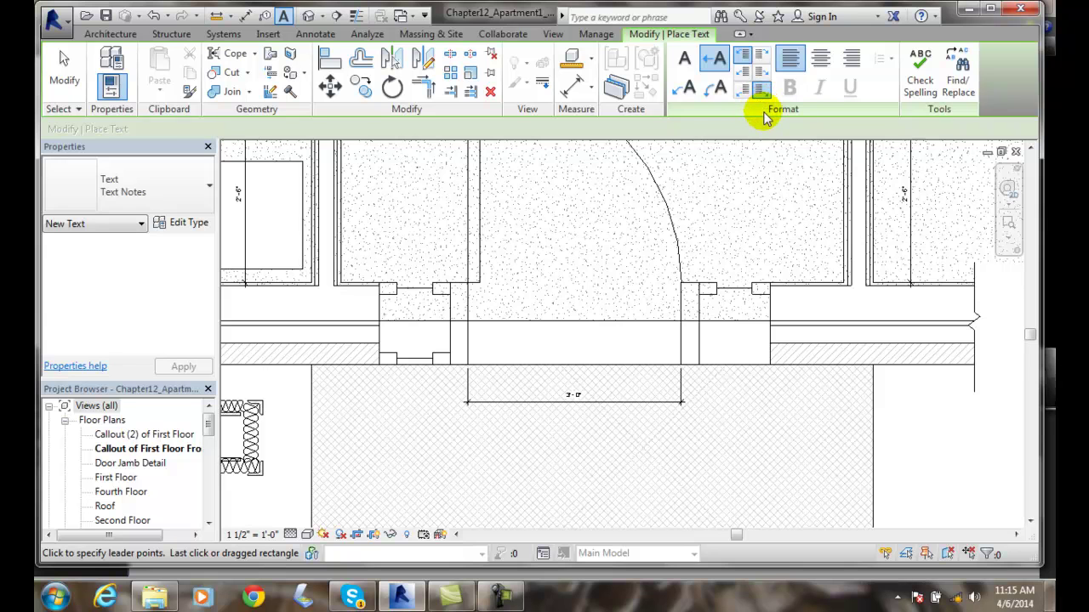
click(789, 63)
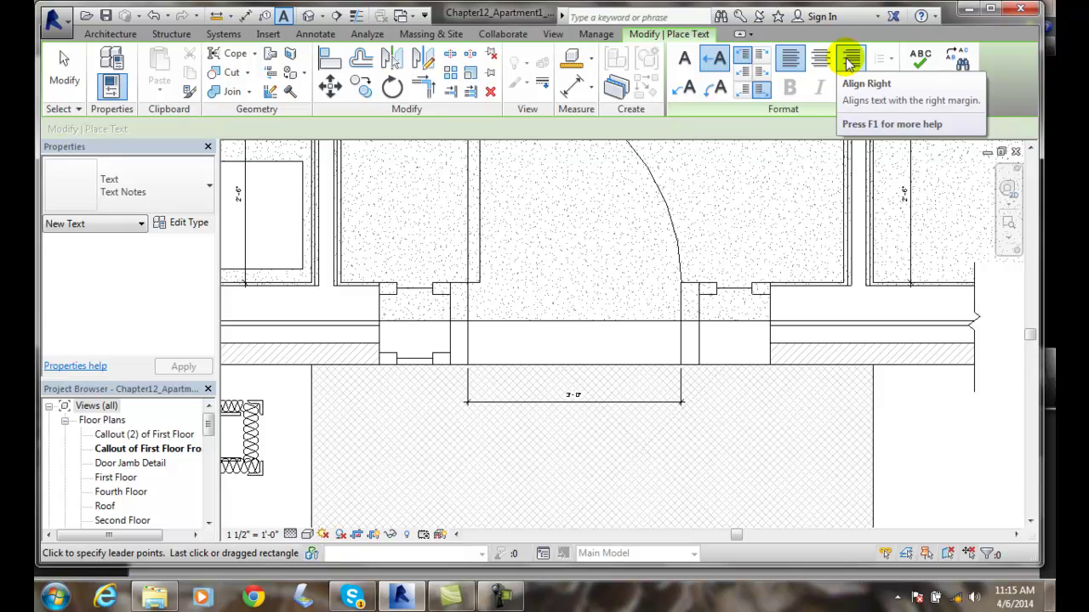
Step: Place the note '4" BRICK CLADDING' with a two-segment leader pointing to the right exterior wall
click(689, 88)
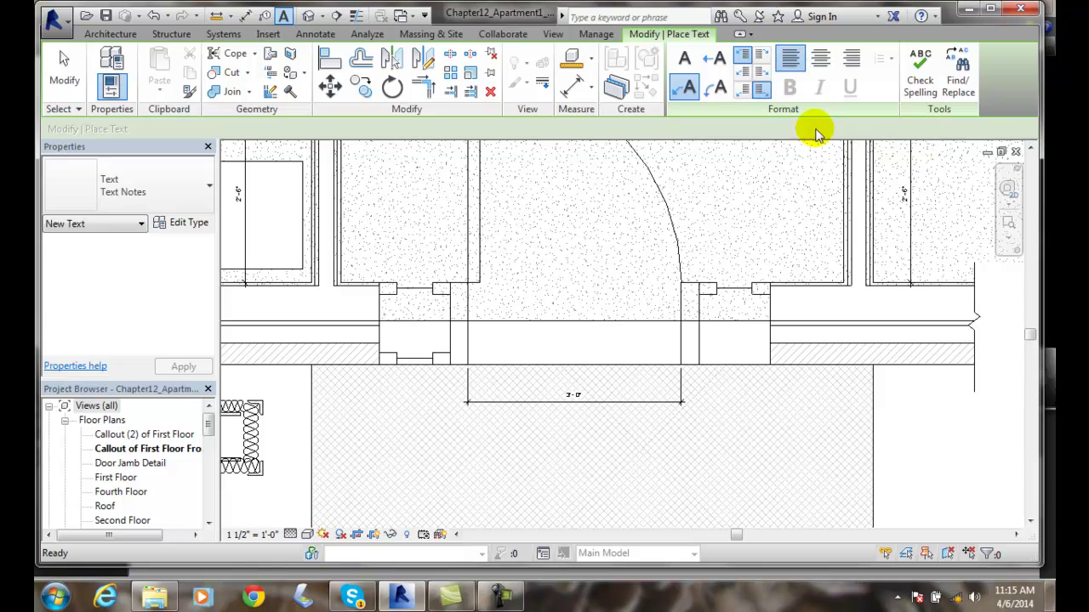
click(901, 364)
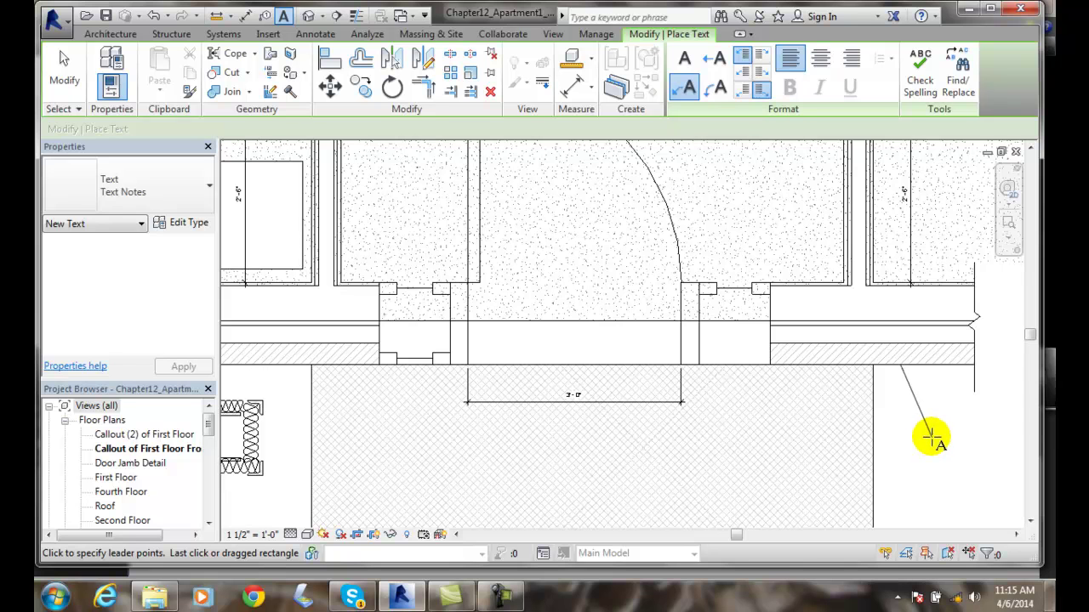
click(932, 436)
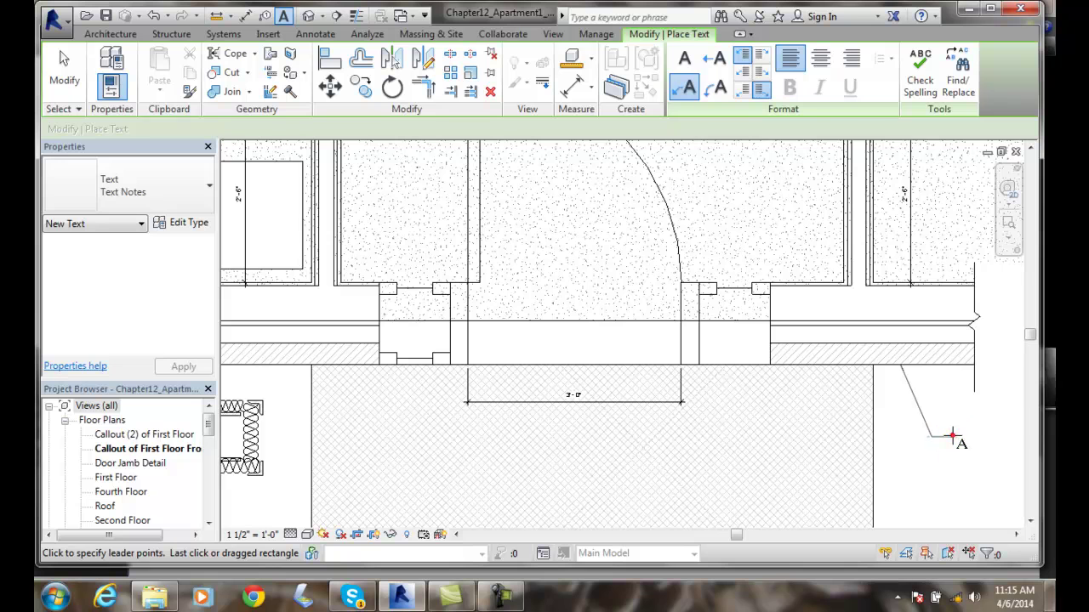
click(952, 439)
text(4)
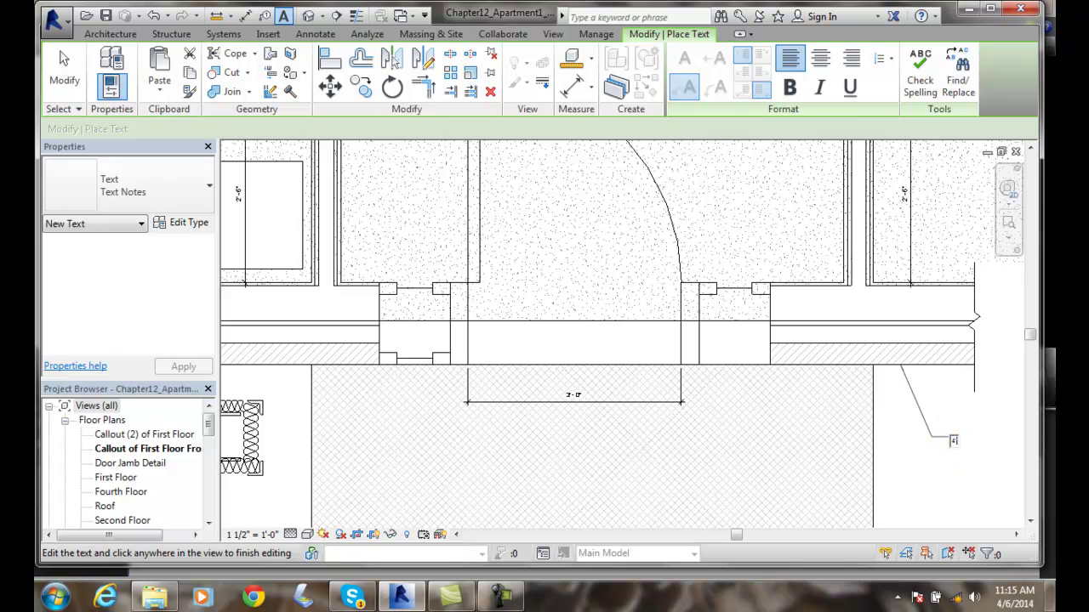
text(" BRICK CLADDING)
click(965, 477)
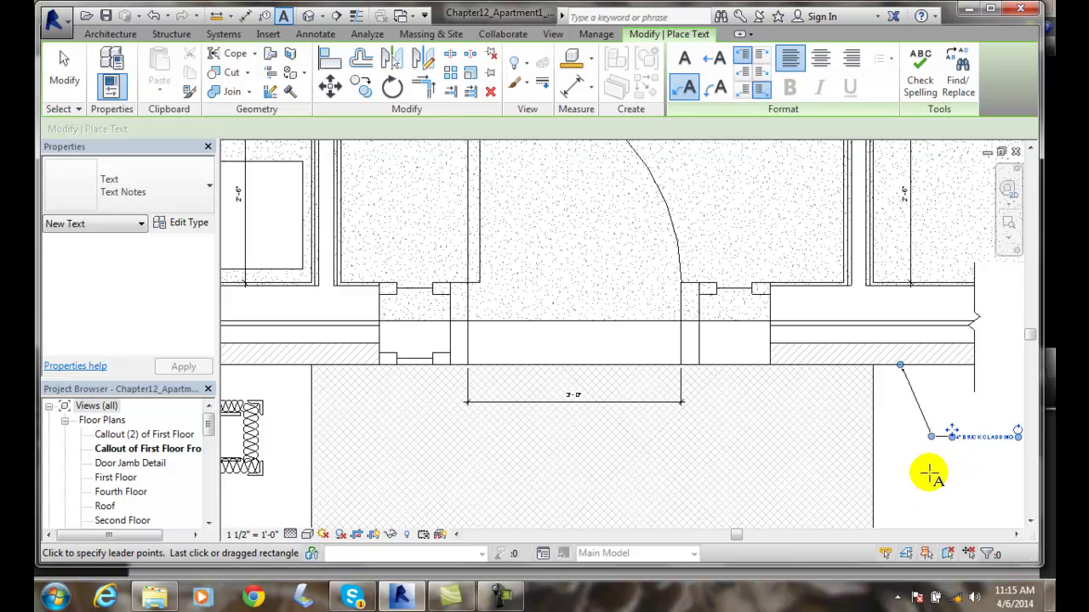
key(Escape)
Step: Zoom in and pan the callout view to the side light beside the door
scroll(936, 482, up, 2)
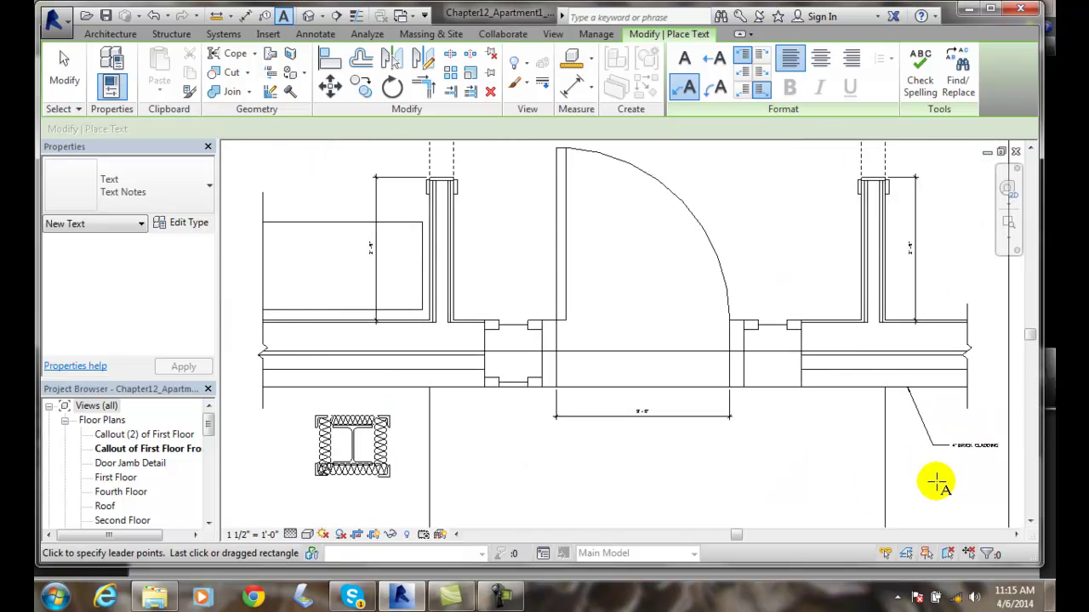
scroll(936, 481, up, 1)
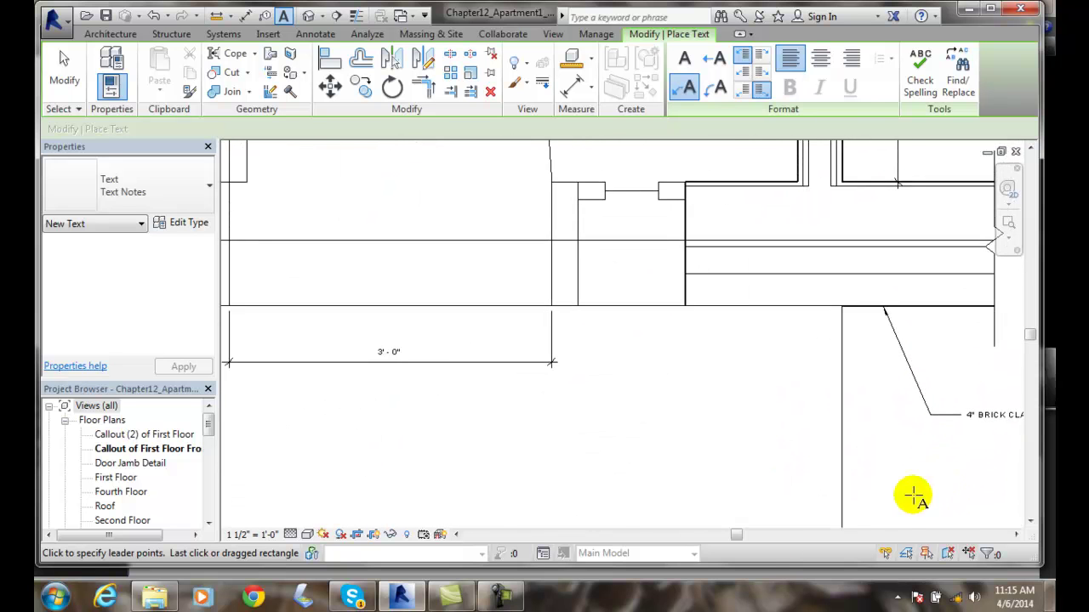
drag(736, 535, 781, 534)
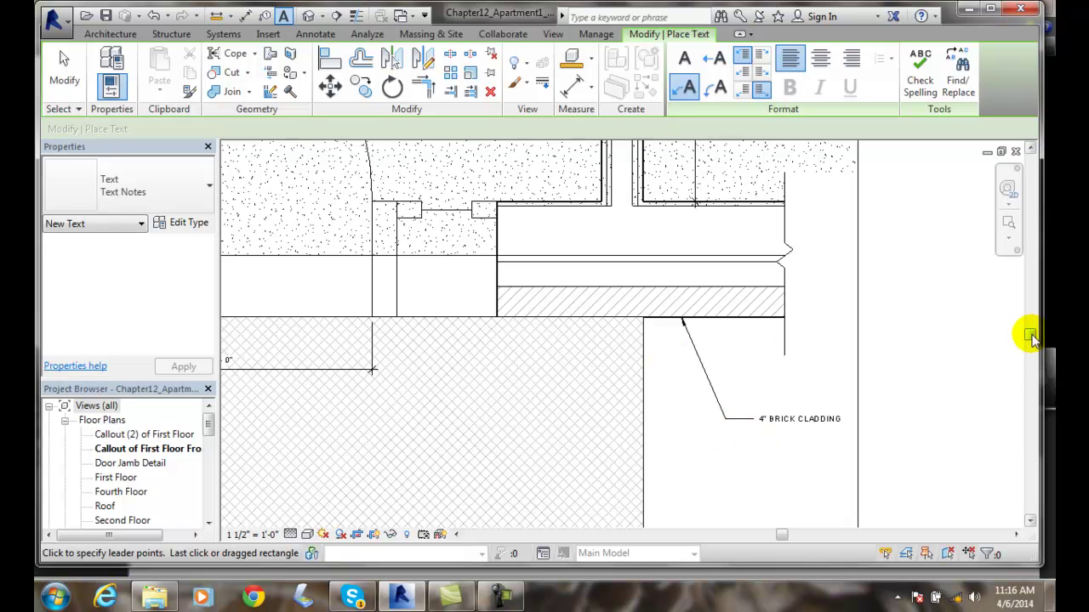
drag(1029, 335, 1028, 251)
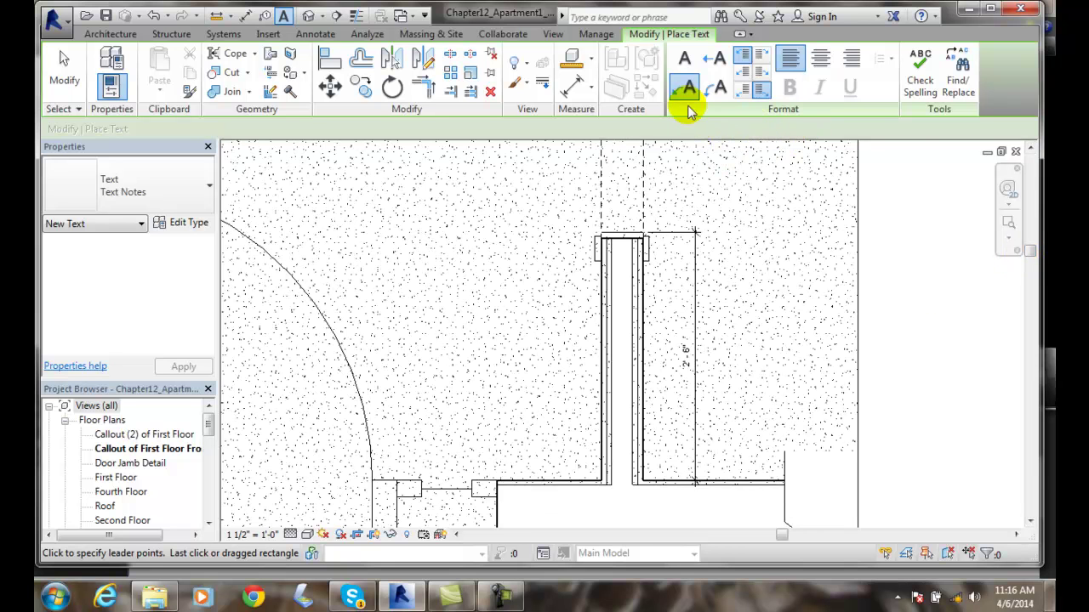
Step: Add the two-line left-aligned note 'DECORATIVE SIDE / LIGHT PANEL' with a two-segment leader to the side-light panel
click(793, 60)
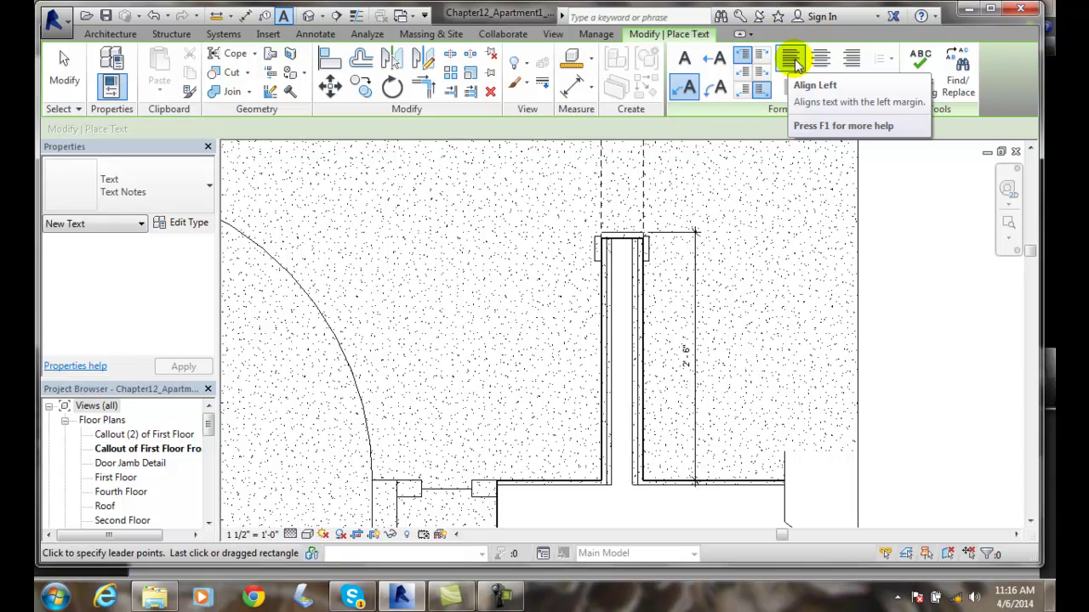
click(411, 483)
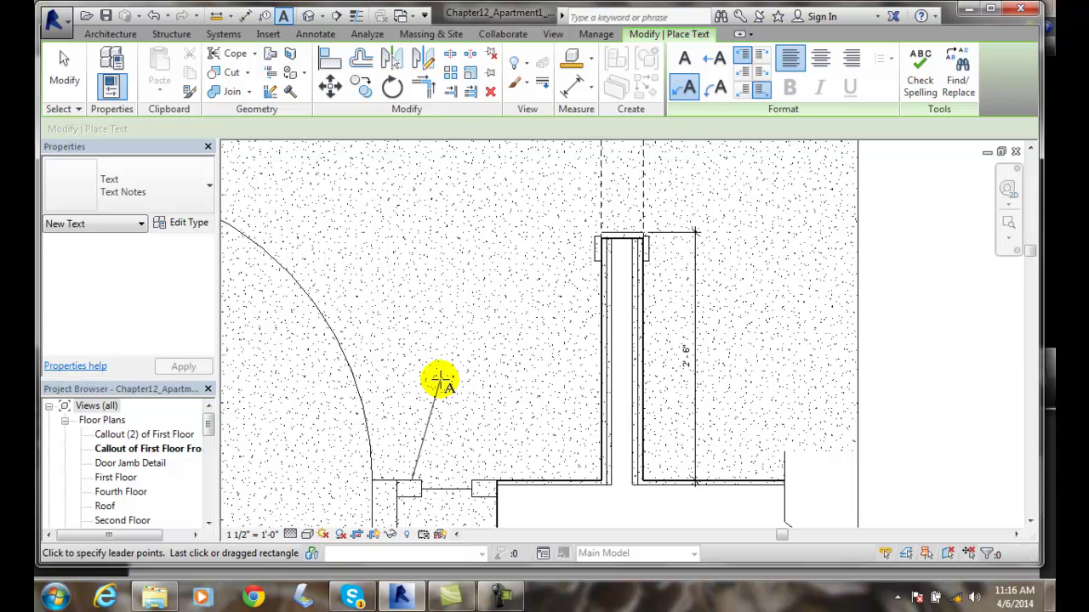
click(455, 379)
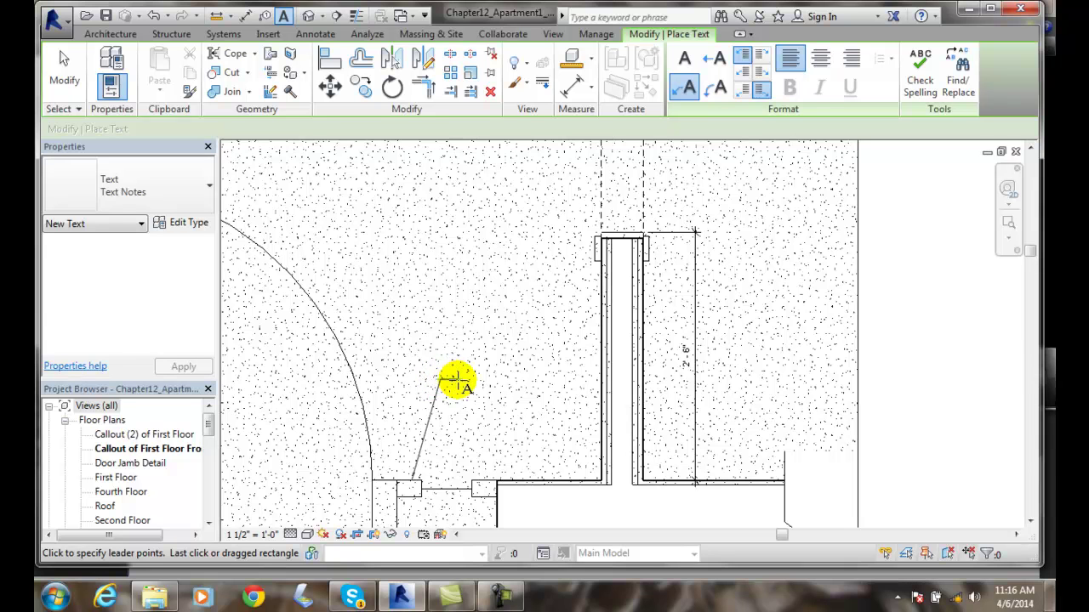
click(456, 382)
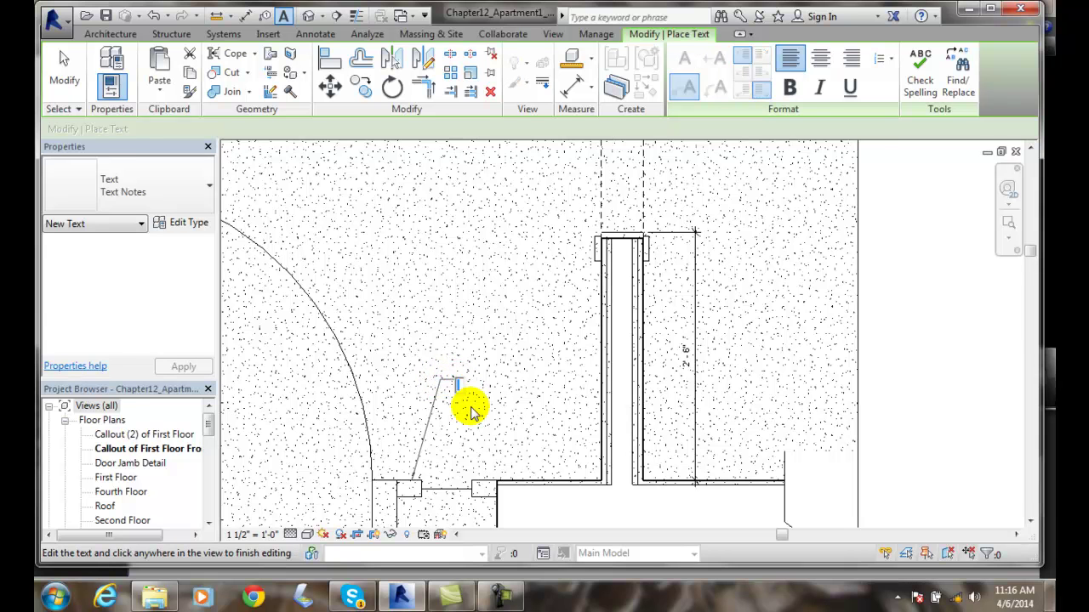
text(DECORATIVE)
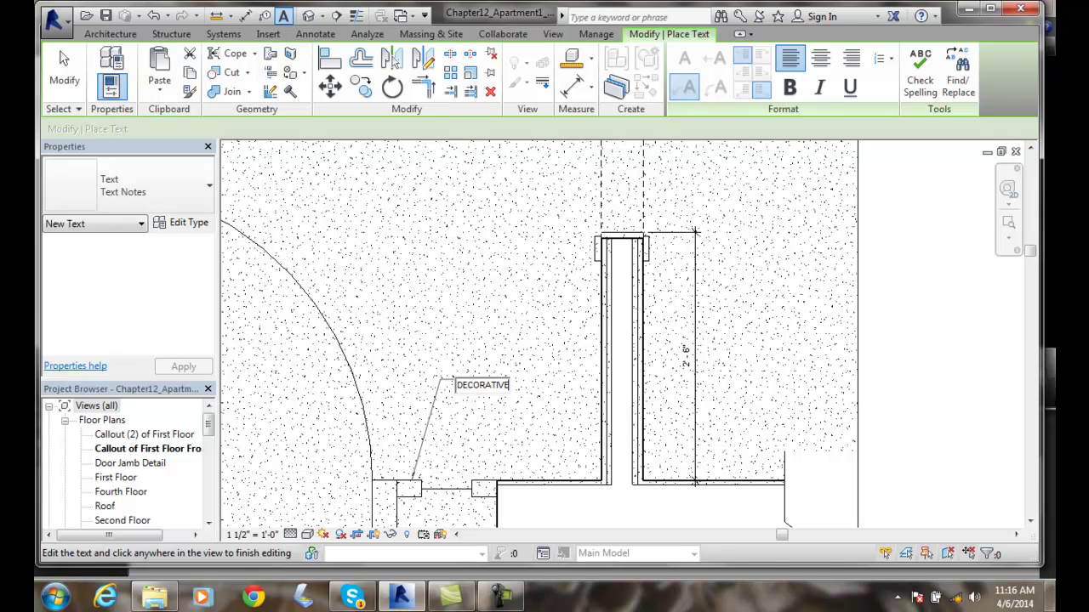
text(SIDE)
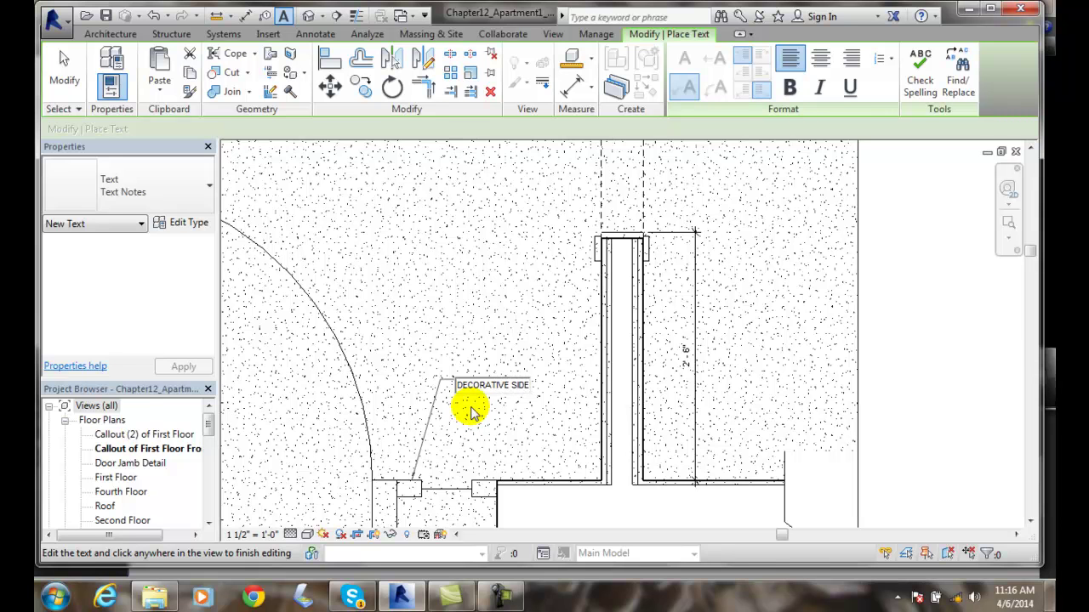
key(Return)
text(LIGHT PANEL)
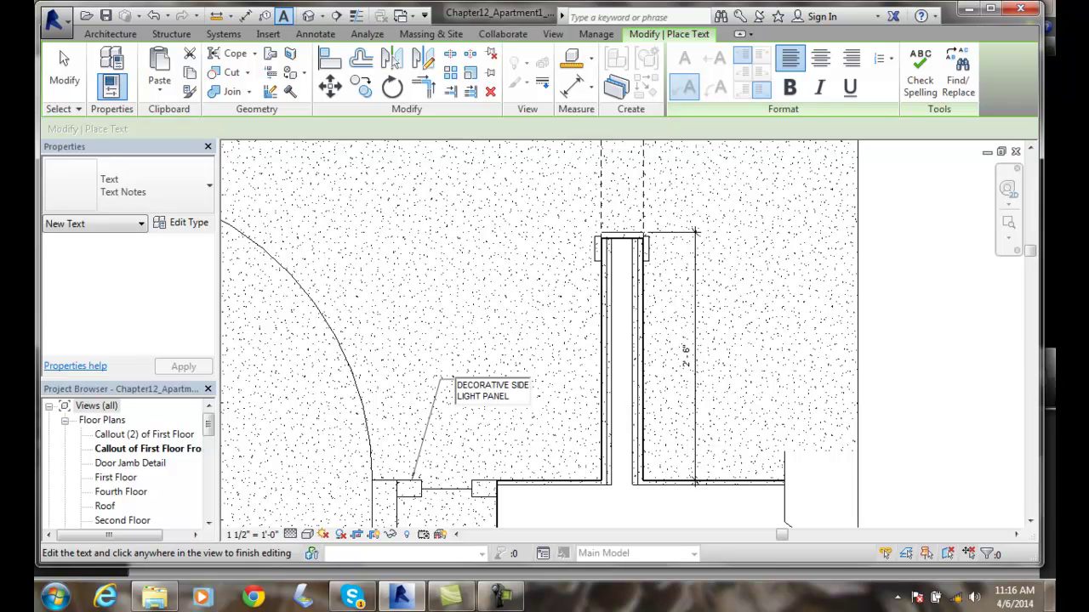
click(494, 448)
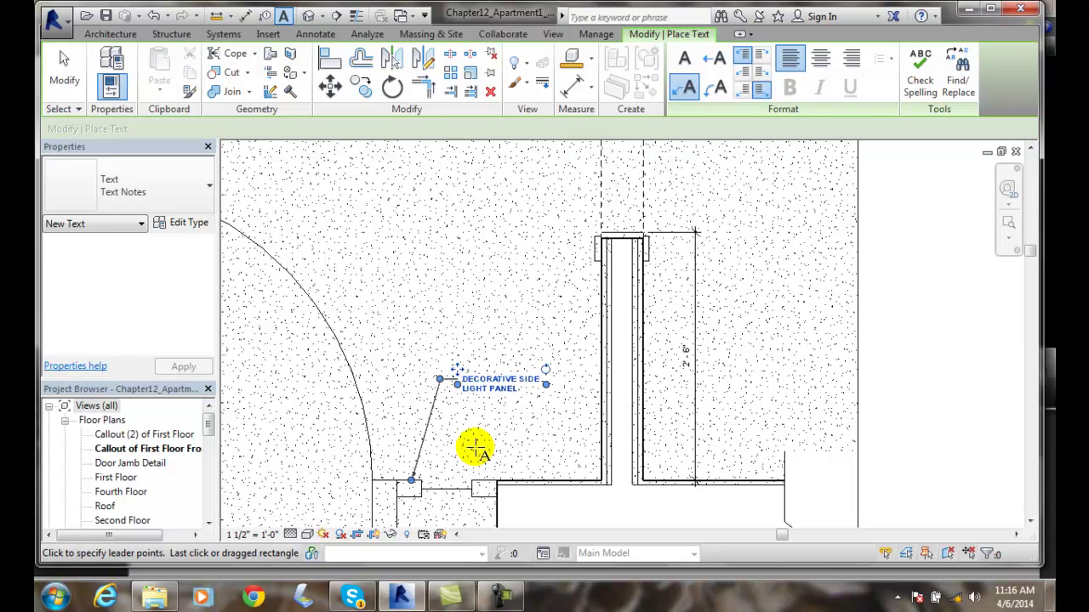
Step: Zoom out to frame the brick cladding and side light notes together, then begin another text note
key(Escape)
key(Escape)
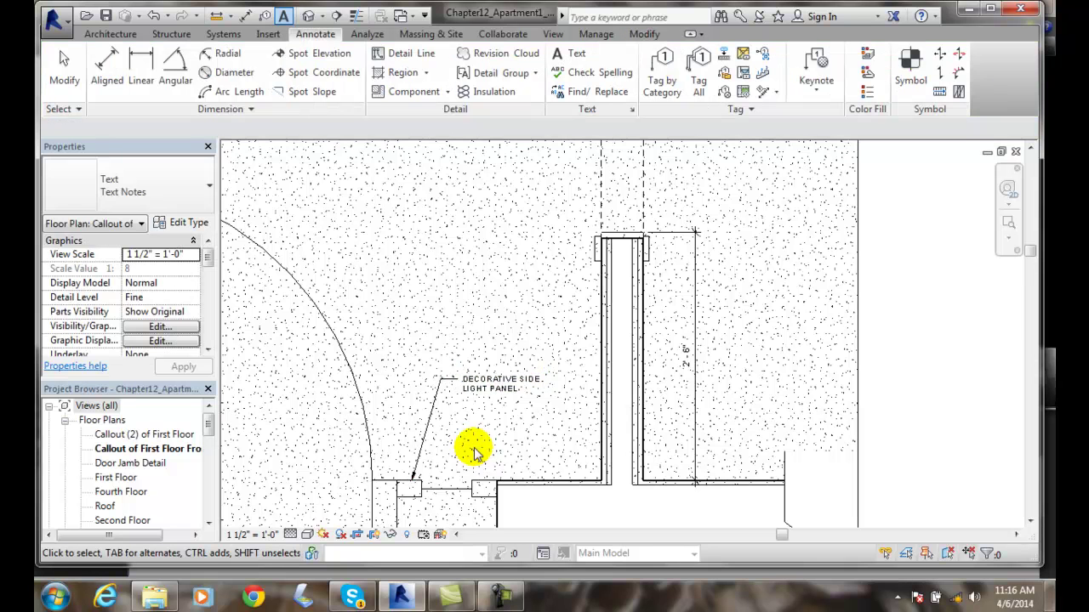
scroll(504, 414, down, 2)
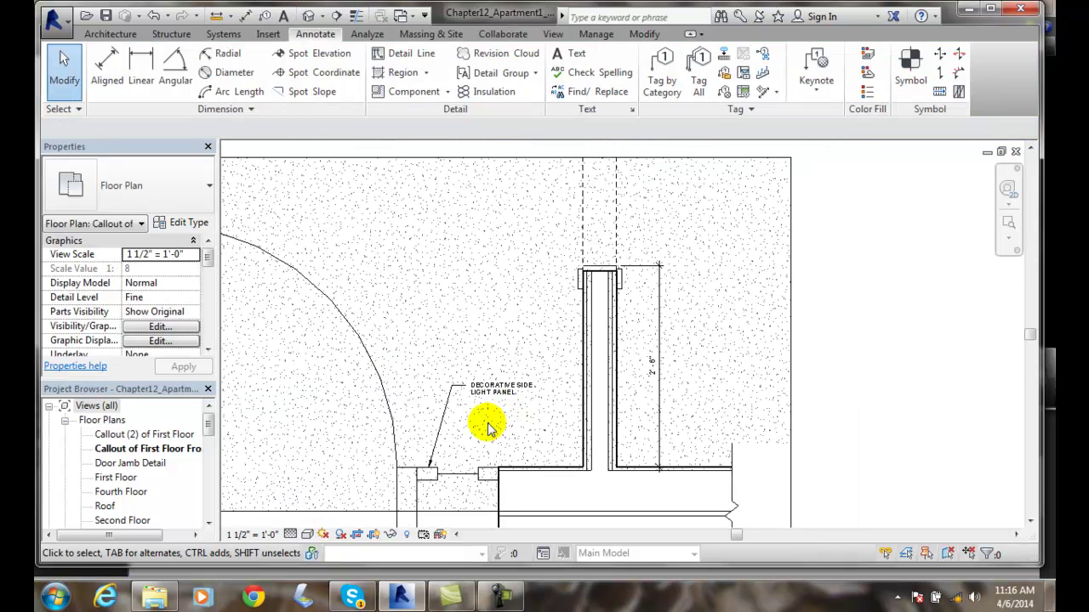
scroll(487, 429, down, 4)
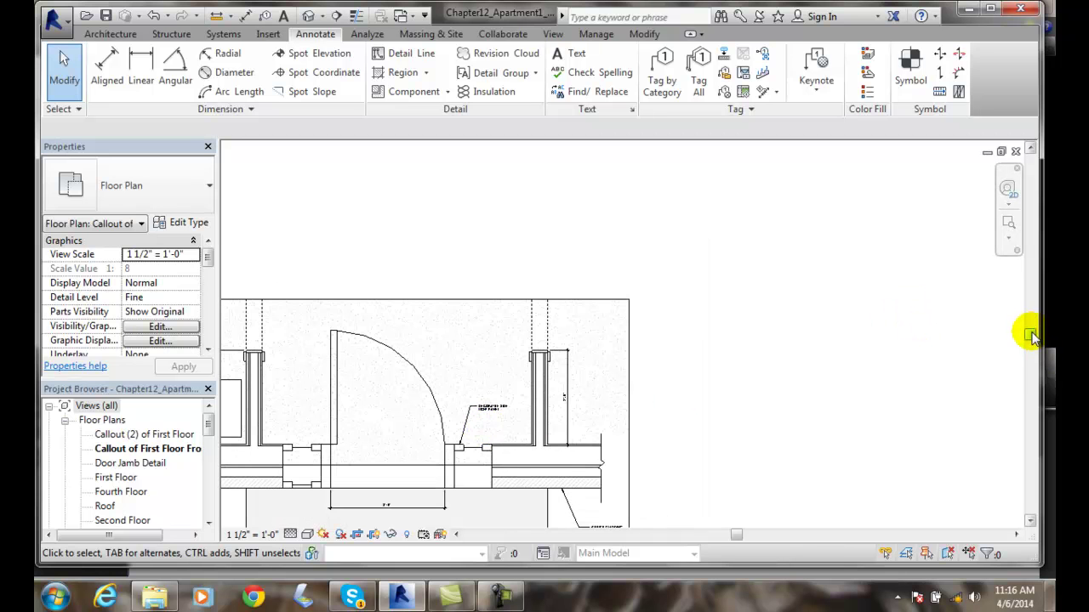
drag(1030, 335, 1029, 362)
scroll(790, 382, up, 2)
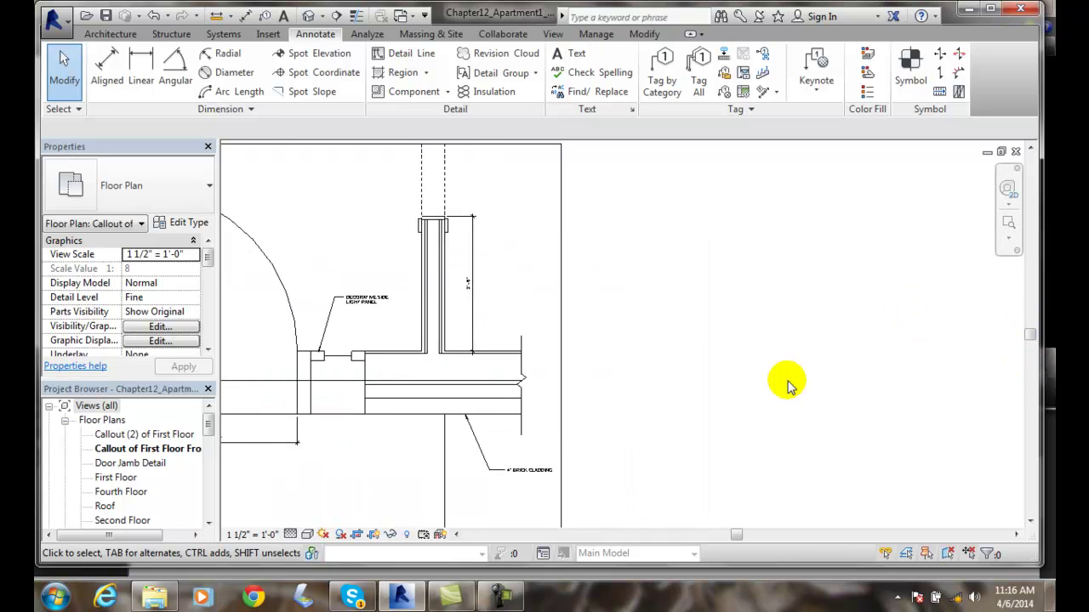
drag(733, 534, 708, 534)
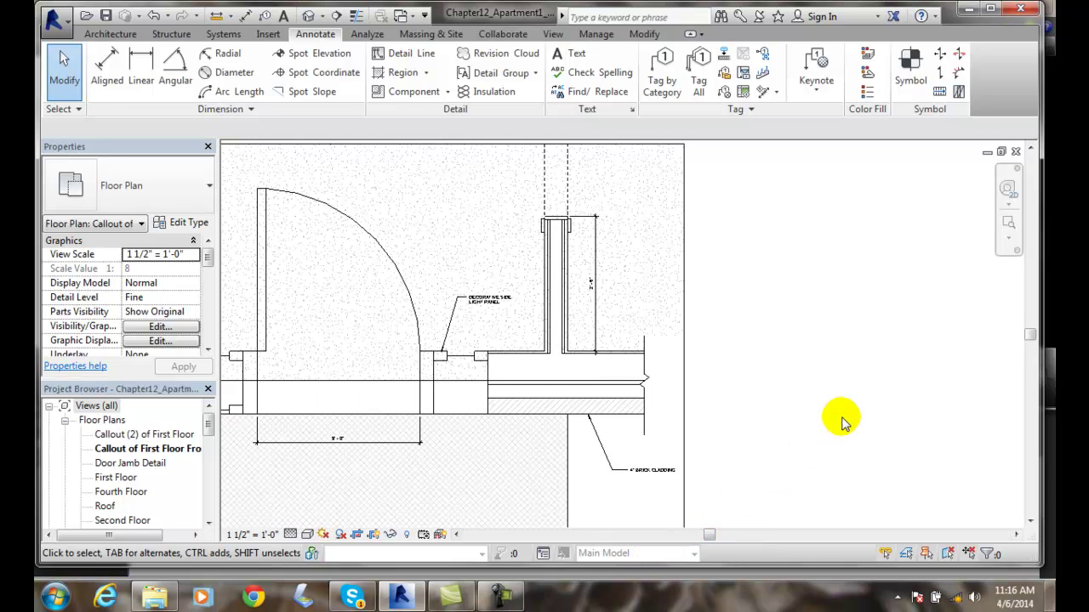
click(571, 55)
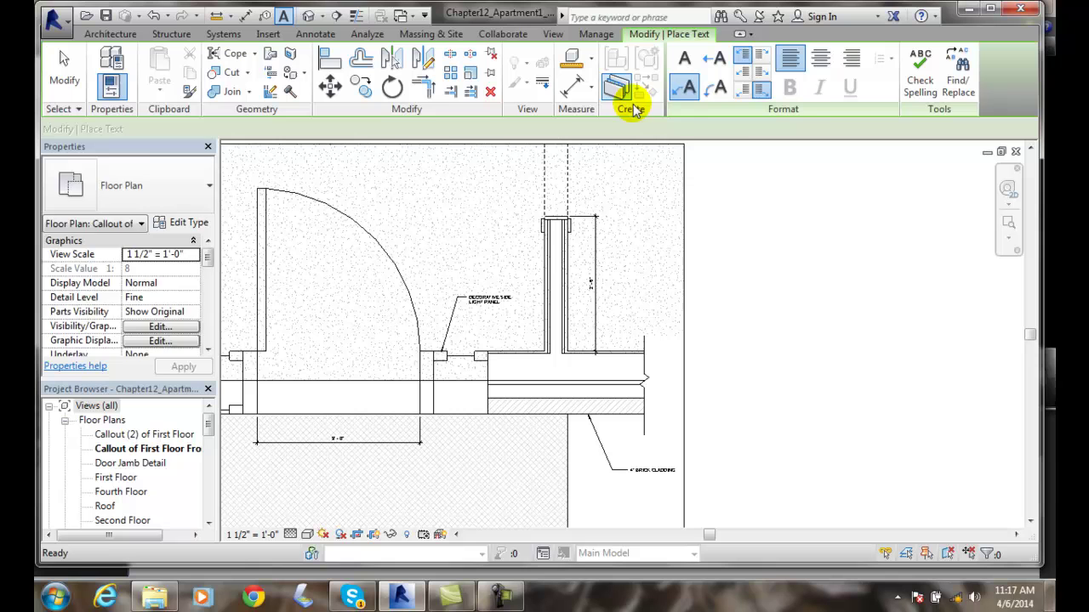